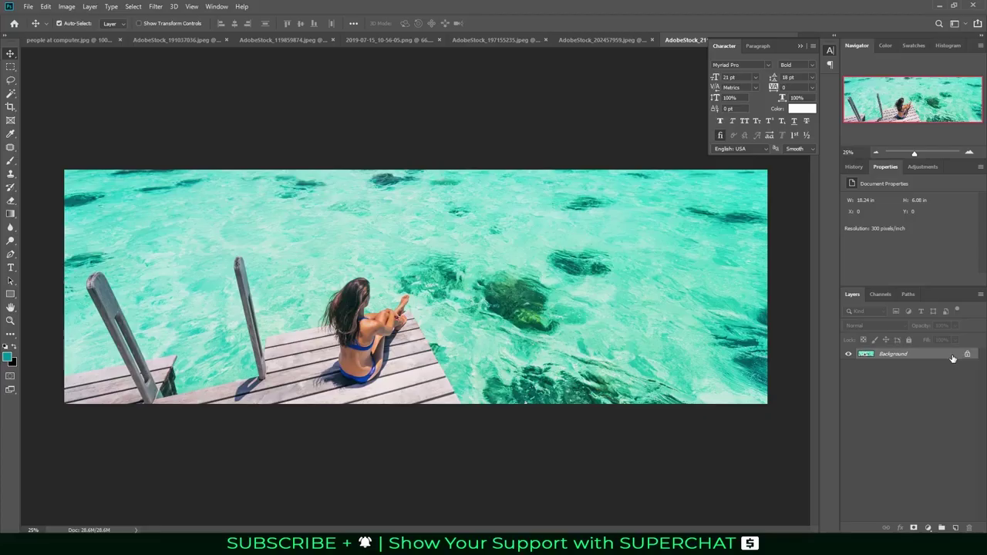
- Duplicate the Background layer as a working copy and hide the original Background layer
{"action": "left_click_drag", "start_coordinate": [953, 358], "coordinate": [955, 529]}
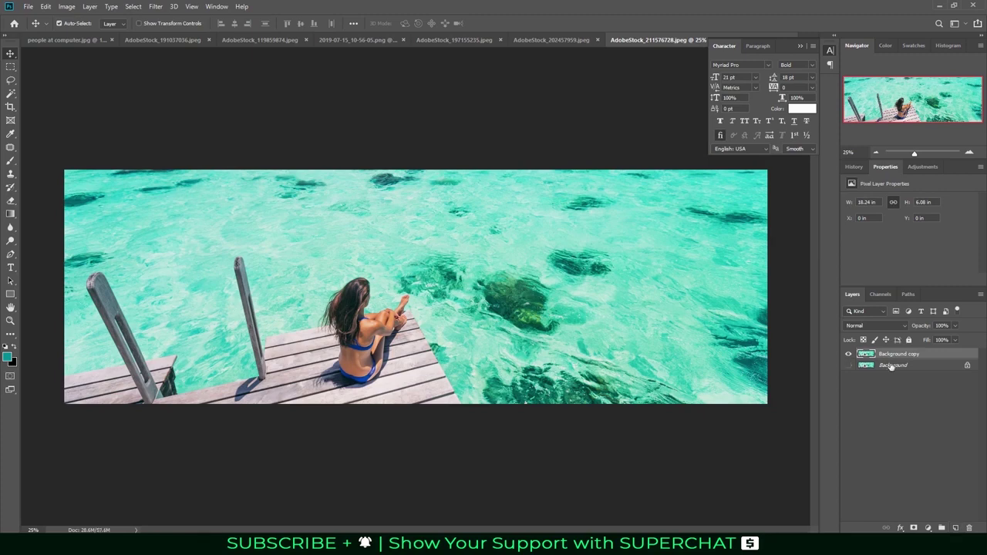
{"action": "left_click", "coordinate": [848, 365]}
- Lasso the dark reef patch right of the woman and patch it with clear turquoise water
{"action": "left_click", "coordinate": [11, 81]}
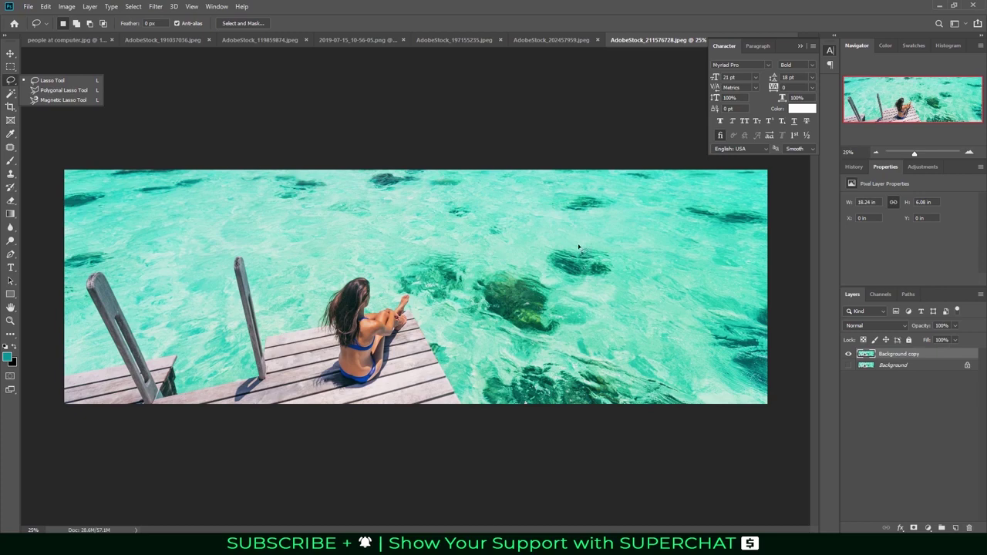
{"action": "mouse_move", "coordinate": [548, 237]}
{"action": "left_mouse_down"}
{"action": "mouse_move", "coordinate": [619, 254]}
{"action": "mouse_move", "coordinate": [629, 287]}
{"action": "mouse_move", "coordinate": [592, 299]}
{"action": "mouse_move", "coordinate": [548, 272]}
{"action": "mouse_move", "coordinate": [533, 241]}
{"action": "left_mouse_up"}
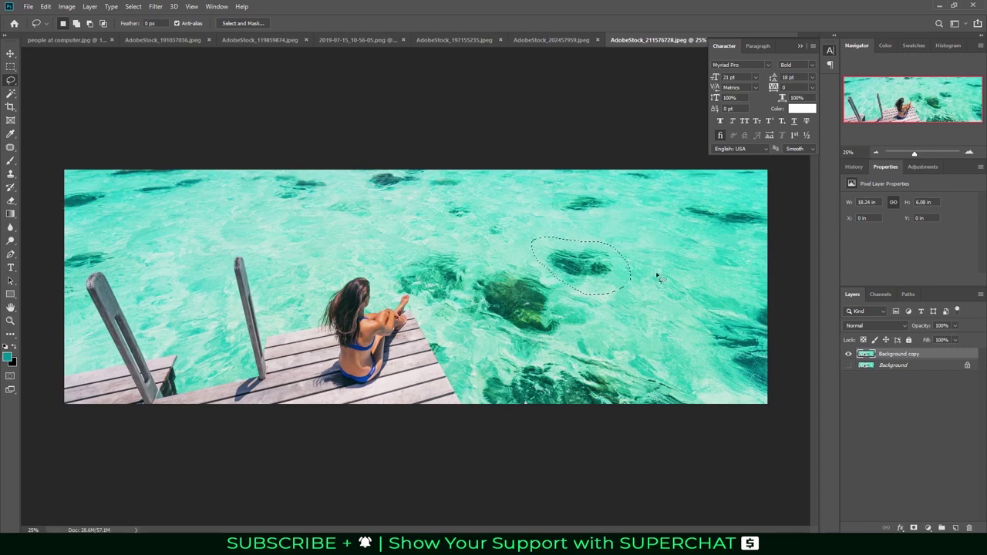
{"action": "left_click", "coordinate": [11, 148]}
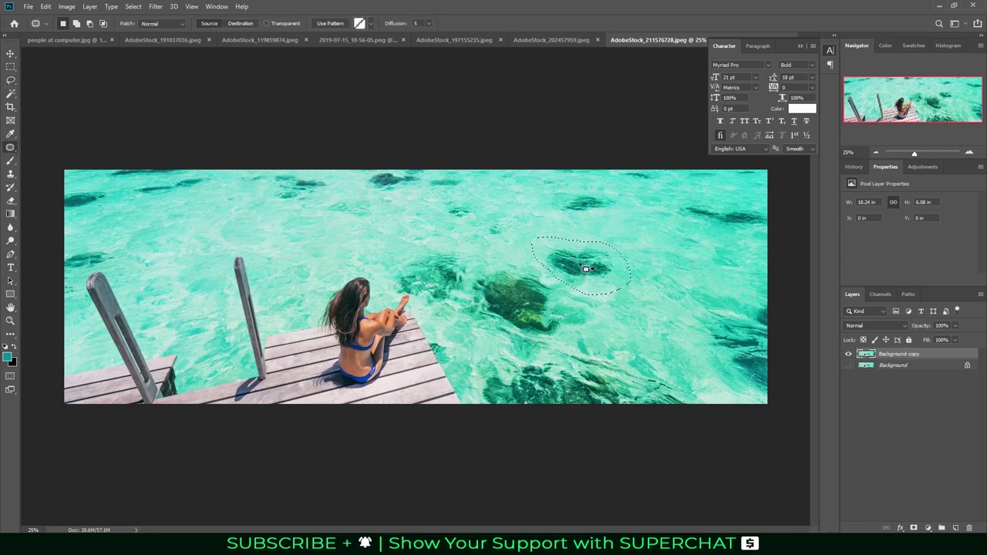
{"action": "left_click_drag", "start_coordinate": [578, 263], "coordinate": [283, 241]}
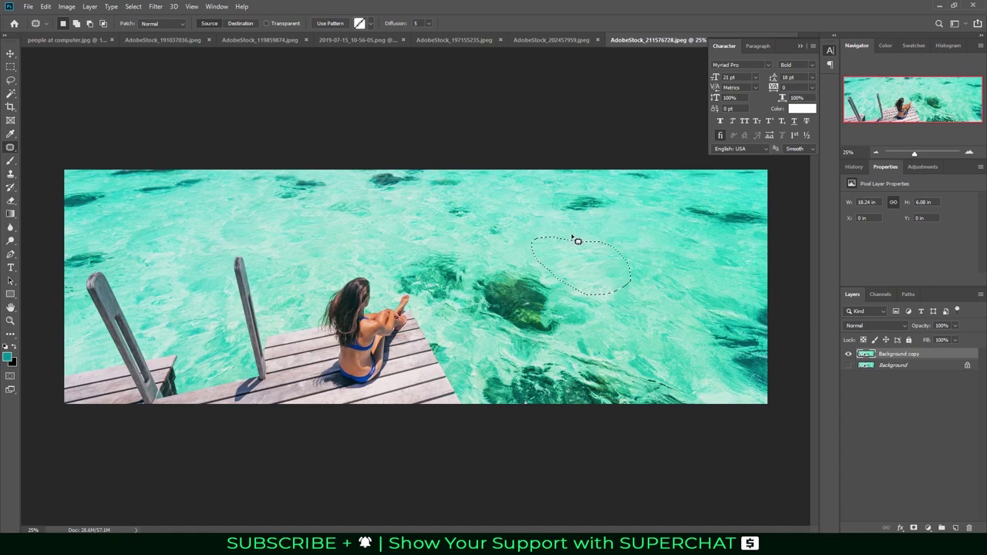
- Patch the large central rock with clear water, then outline the dark rock near the right edge
{"action": "left_click", "coordinate": [11, 81]}
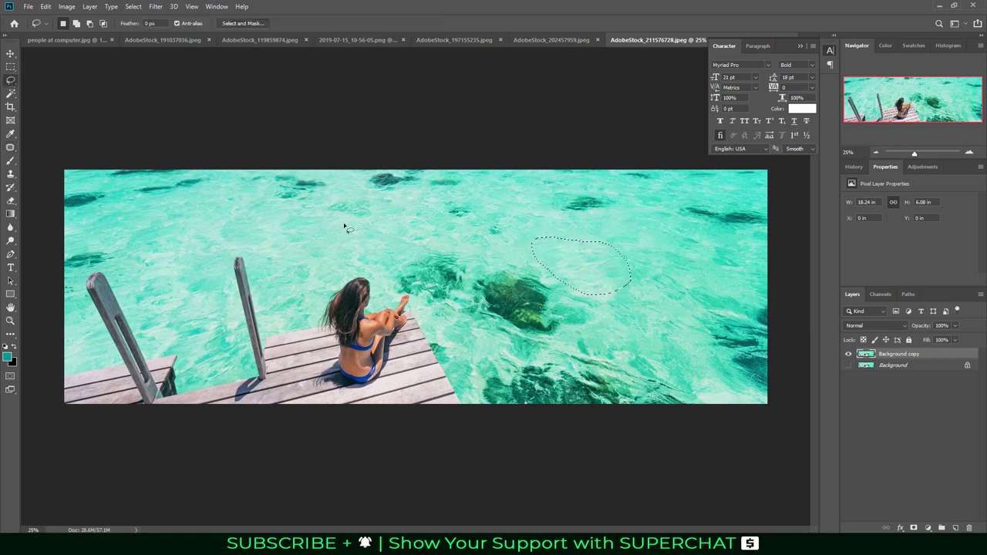
{"action": "mouse_move", "coordinate": [524, 256]}
{"action": "left_mouse_down"}
{"action": "mouse_move", "coordinate": [463, 249]}
{"action": "mouse_move", "coordinate": [470, 309]}
{"action": "mouse_move", "coordinate": [487, 333]}
{"action": "mouse_move", "coordinate": [554, 342]}
{"action": "mouse_move", "coordinate": [602, 328]}
{"action": "mouse_move", "coordinate": [526, 258]}
{"action": "left_mouse_up"}
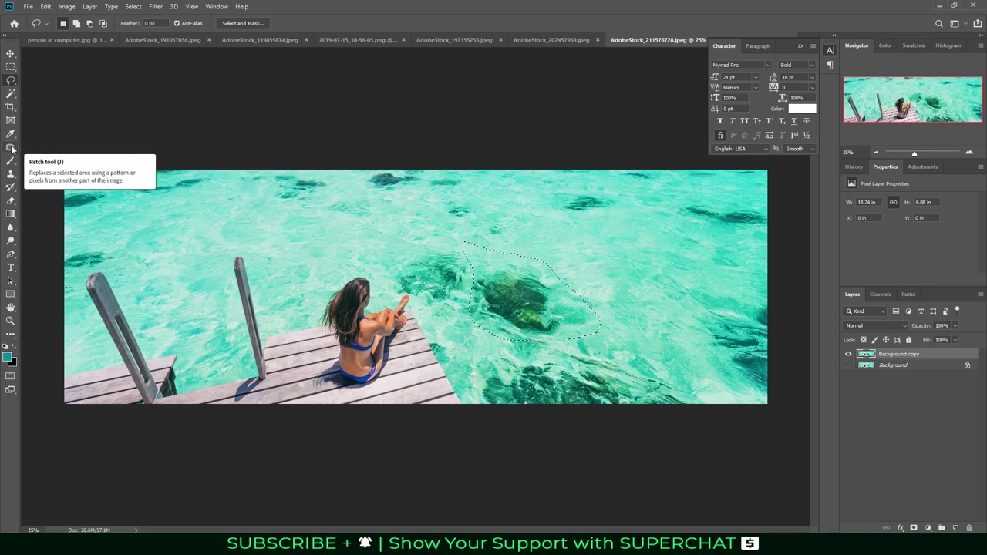
{"action": "left_click", "coordinate": [11, 147]}
{"action": "left_click_drag", "start_coordinate": [522, 297], "coordinate": [640, 282]}
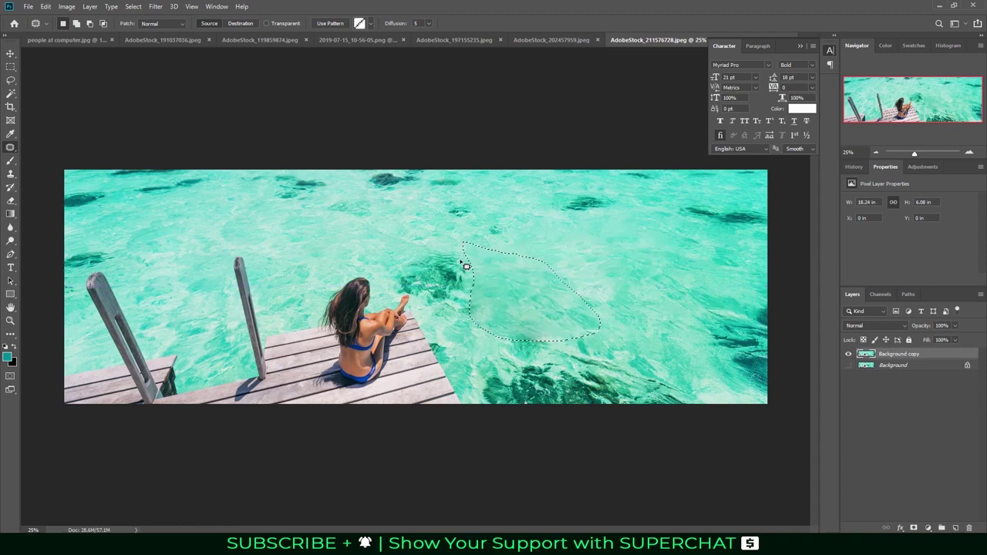
{"action": "mouse_move", "coordinate": [615, 213]}
{"action": "left_mouse_down"}
{"action": "mouse_move", "coordinate": [566, 189]}
{"action": "mouse_move", "coordinate": [549, 216]}
{"action": "mouse_move", "coordinate": [599, 223]}
{"action": "mouse_move", "coordinate": [650, 286]}
{"action": "mouse_move", "coordinate": [700, 203]}
{"action": "mouse_move", "coordinate": [679, 213]}
{"action": "mouse_move", "coordinate": [681, 231]}
{"action": "mouse_move", "coordinate": [641, 258]}
{"action": "left_mouse_up"}
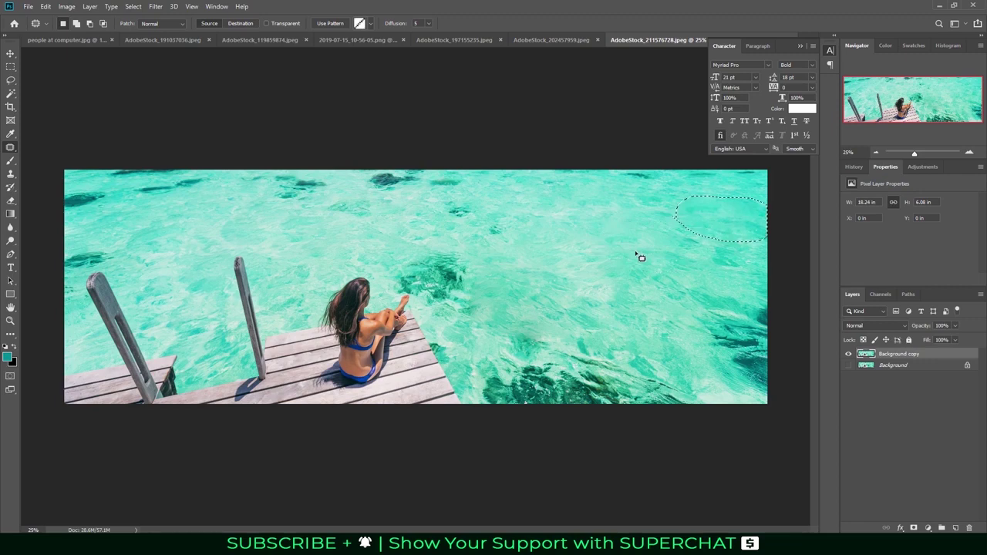
- Patch the dark water at the right edge and in front of the pier with lighter water
{"action": "mouse_move", "coordinate": [759, 288]}
{"action": "left_mouse_down"}
{"action": "mouse_move", "coordinate": [689, 326]}
{"action": "mouse_move", "coordinate": [740, 381]}
{"action": "mouse_move", "coordinate": [779, 401]}
{"action": "mouse_move", "coordinate": [799, 320]}
{"action": "mouse_move", "coordinate": [792, 302]}
{"action": "left_mouse_up"}
{"action": "left_click_drag", "start_coordinate": [721, 344], "coordinate": [655, 310]}
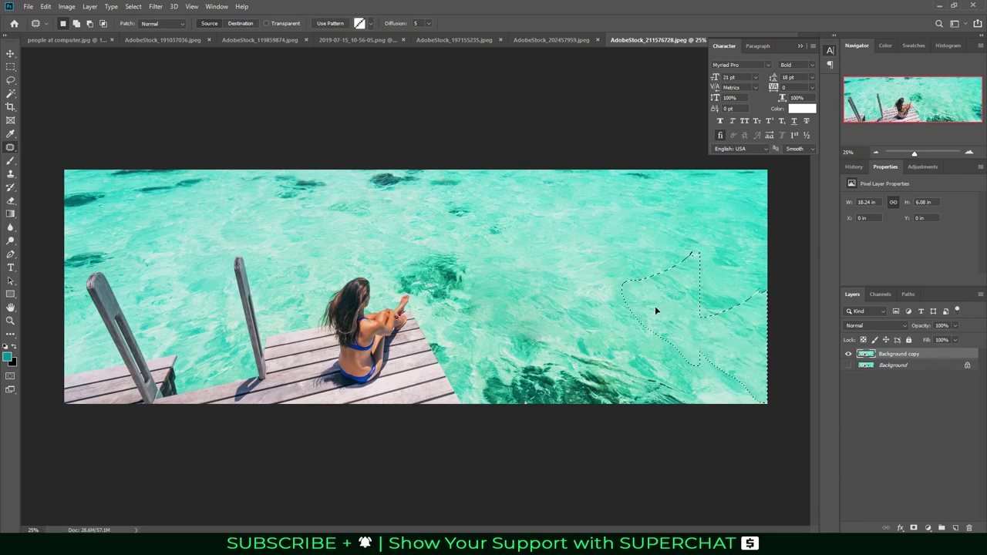
{"action": "mouse_move", "coordinate": [478, 404]}
{"action": "left_mouse_down"}
{"action": "mouse_move", "coordinate": [471, 353]}
{"action": "mouse_move", "coordinate": [525, 331]}
{"action": "mouse_move", "coordinate": [625, 342]}
{"action": "mouse_move", "coordinate": [478, 436]}
{"action": "left_mouse_up"}
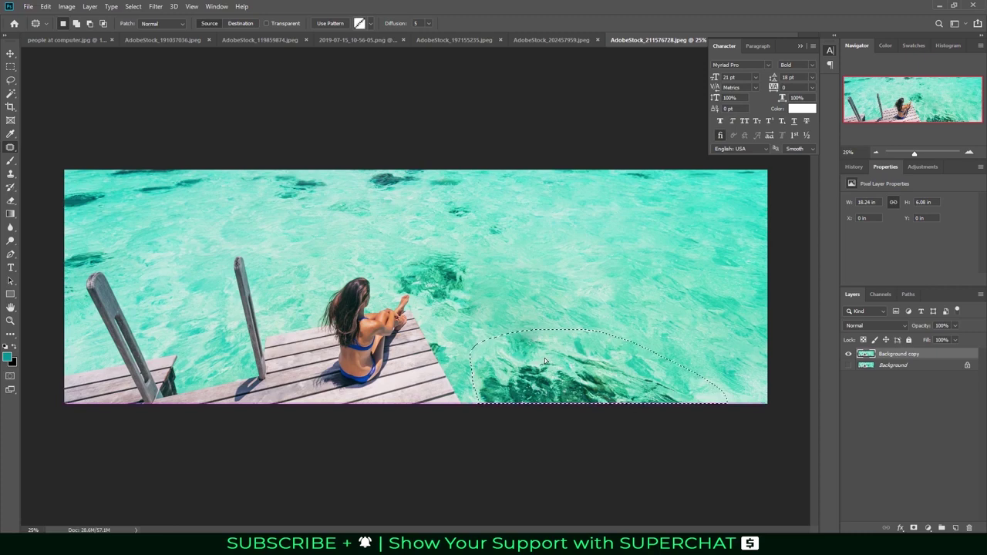
{"action": "left_click_drag", "start_coordinate": [545, 358], "coordinate": [547, 350]}
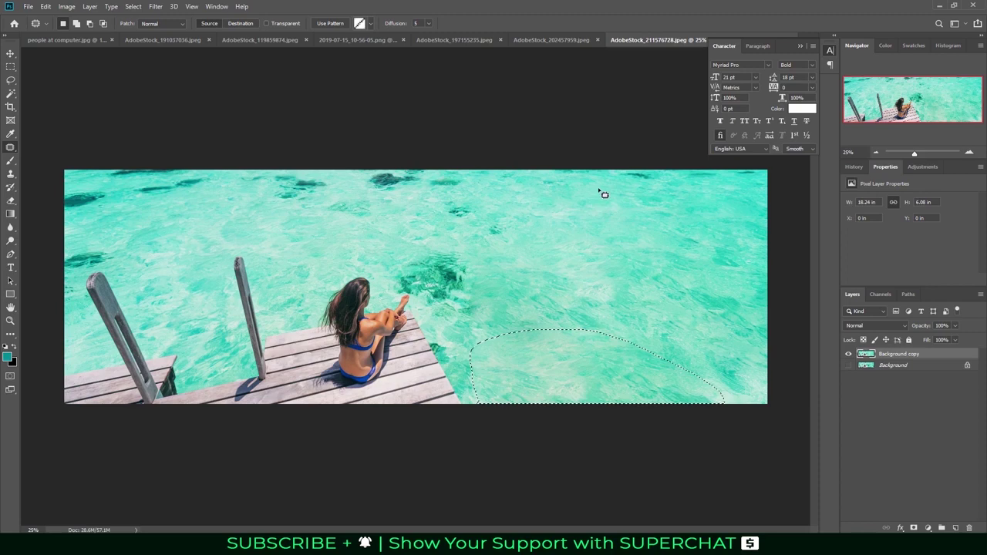
- Patch the dark upper water, the top-right area and the patch beside the woman, deselecting after each
{"action": "mouse_move", "coordinate": [604, 194]}
{"action": "left_mouse_down"}
{"action": "mouse_move", "coordinate": [674, 199]}
{"action": "mouse_move", "coordinate": [601, 196]}
{"action": "left_mouse_up"}
{"action": "left_click_drag", "start_coordinate": [661, 194], "coordinate": [668, 236]}
{"action": "key", "text": "ctrl+d"}
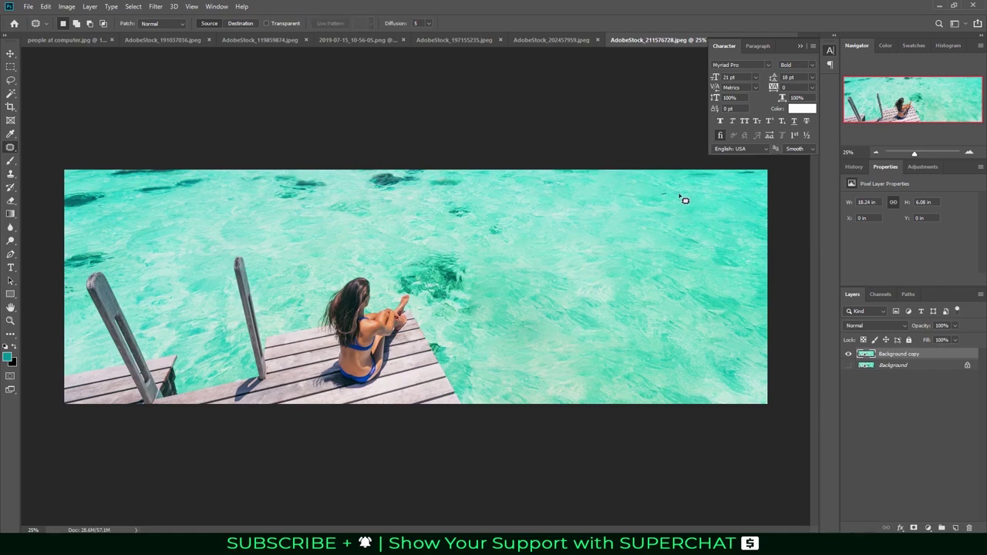
{"action": "mouse_move", "coordinate": [685, 200]}
{"action": "left_mouse_down"}
{"action": "mouse_move", "coordinate": [703, 214]}
{"action": "mouse_move", "coordinate": [679, 250]}
{"action": "left_mouse_up"}
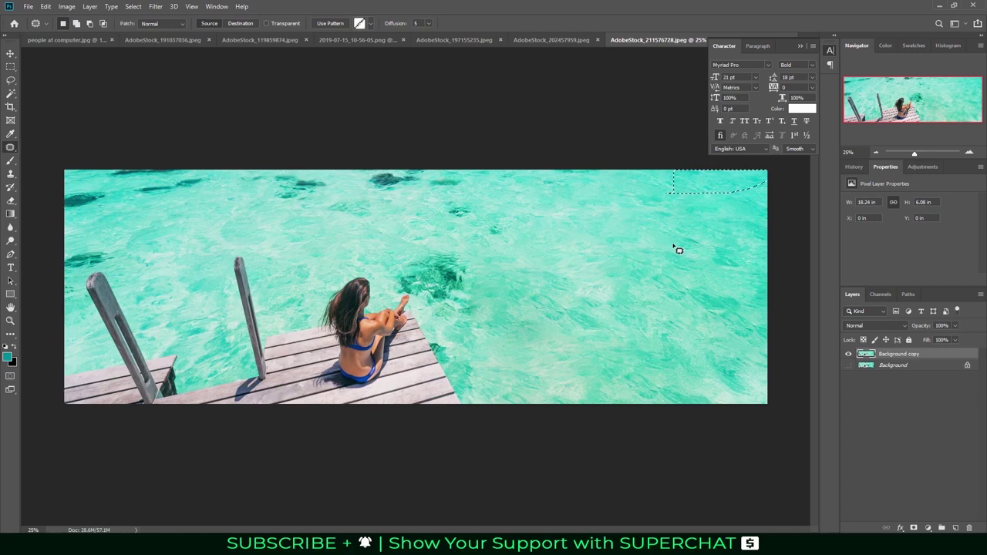
{"action": "key", "text": "ctrl+d"}
{"action": "mouse_move", "coordinate": [401, 301]}
{"action": "left_mouse_down"}
{"action": "mouse_move", "coordinate": [452, 304]}
{"action": "mouse_move", "coordinate": [452, 280]}
{"action": "mouse_move", "coordinate": [505, 267]}
{"action": "mouse_move", "coordinate": [608, 270]}
{"action": "left_mouse_up"}
{"action": "key", "text": "ctrl+d"}
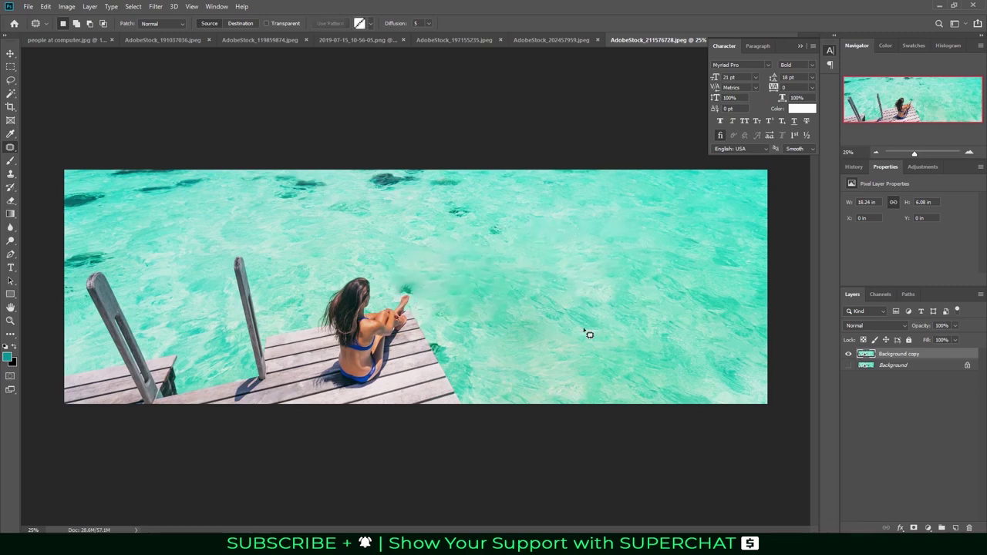
- At 200% zoom, patch the dark spot beyond the woman's foot with clean water, then fit the photo
{"action": "left_click", "coordinate": [971, 152]}
{"action": "left_click", "coordinate": [971, 152]}
{"action": "left_click", "coordinate": [971, 152]}
{"action": "left_click", "coordinate": [971, 152]}
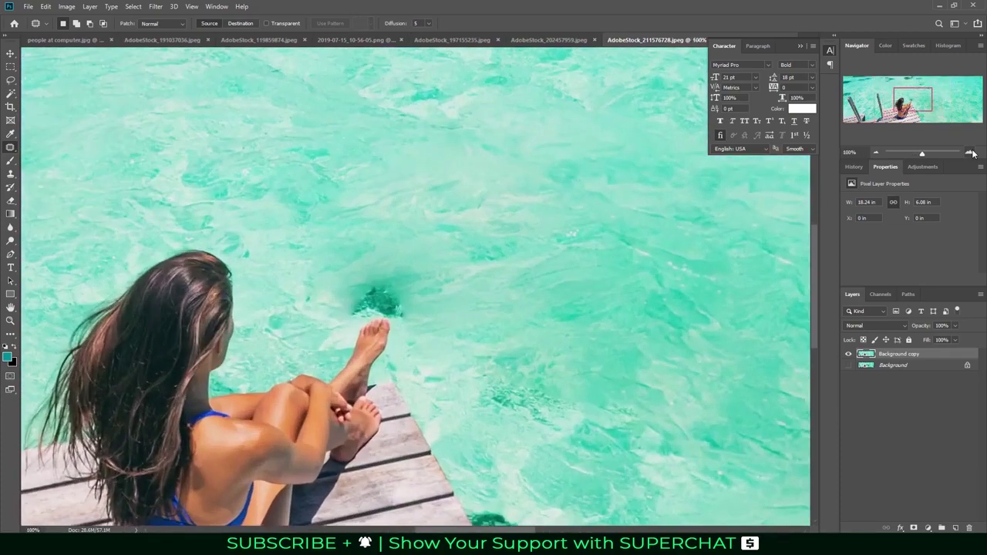
{"action": "left_click", "coordinate": [971, 153]}
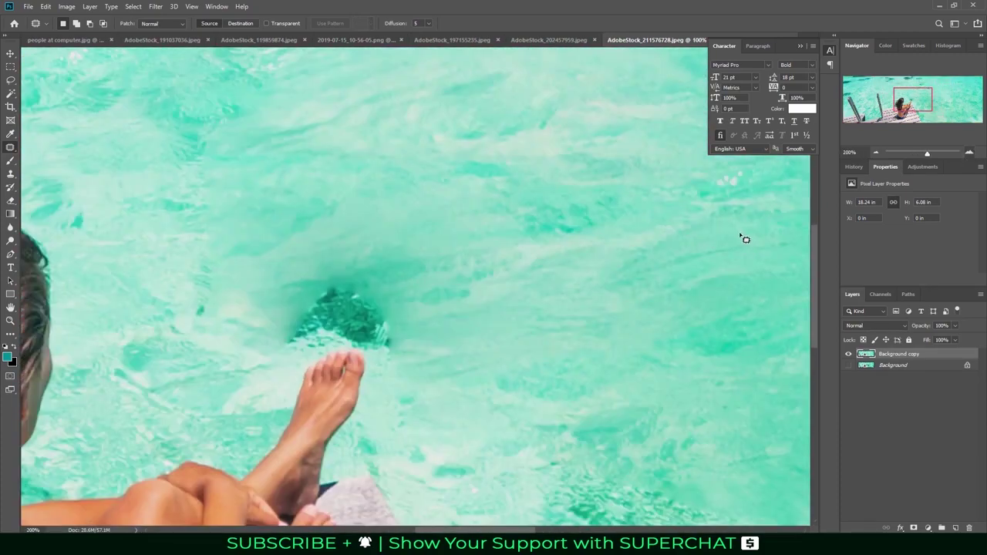
{"action": "mouse_move", "coordinate": [287, 353]}
{"action": "left_mouse_down"}
{"action": "mouse_move", "coordinate": [342, 347]}
{"action": "mouse_move", "coordinate": [379, 359]}
{"action": "mouse_move", "coordinate": [421, 338]}
{"action": "mouse_move", "coordinate": [337, 266]}
{"action": "mouse_move", "coordinate": [286, 327]}
{"action": "mouse_move", "coordinate": [282, 359]}
{"action": "mouse_move", "coordinate": [295, 365]}
{"action": "left_mouse_up"}
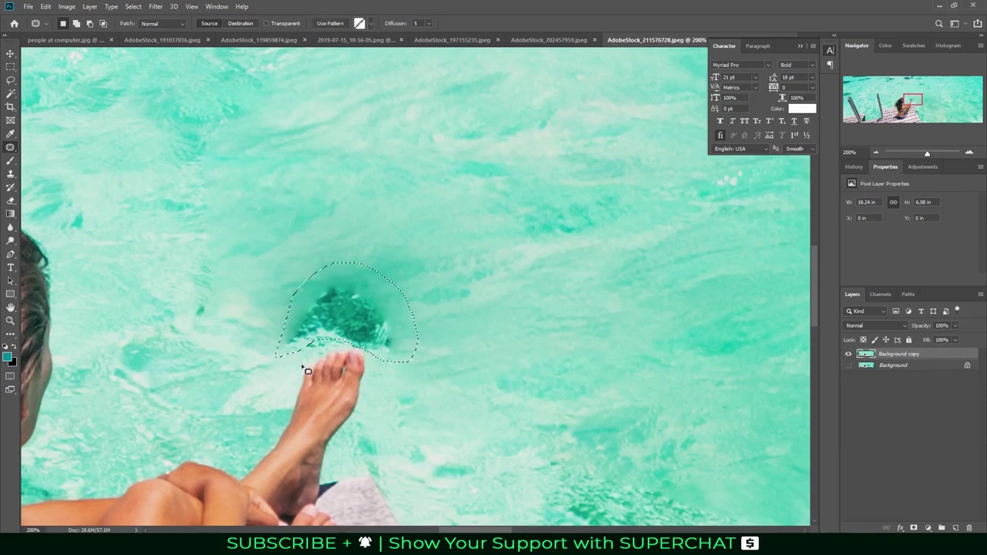
{"action": "left_click_drag", "start_coordinate": [316, 331], "coordinate": [571, 208]}
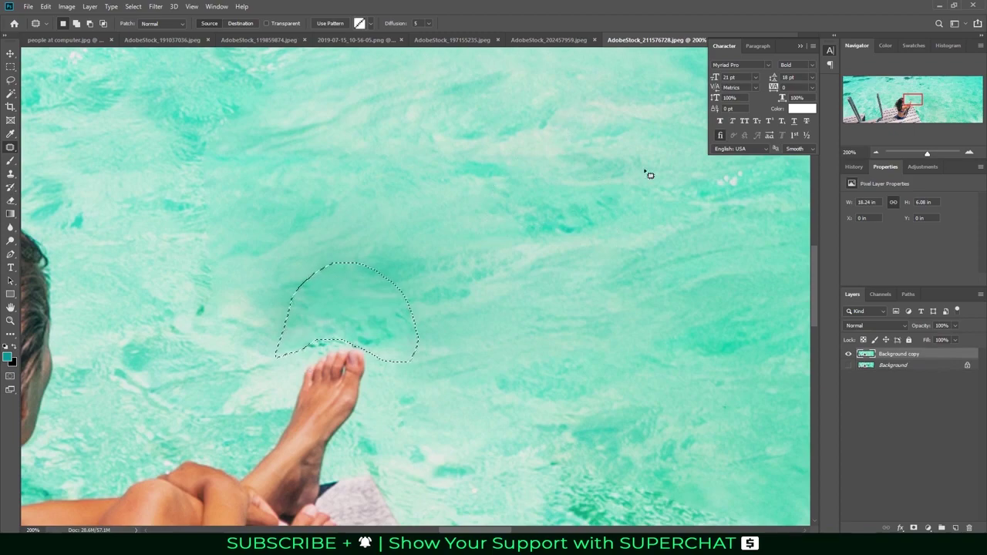
{"action": "key", "text": "ctrl+0"}
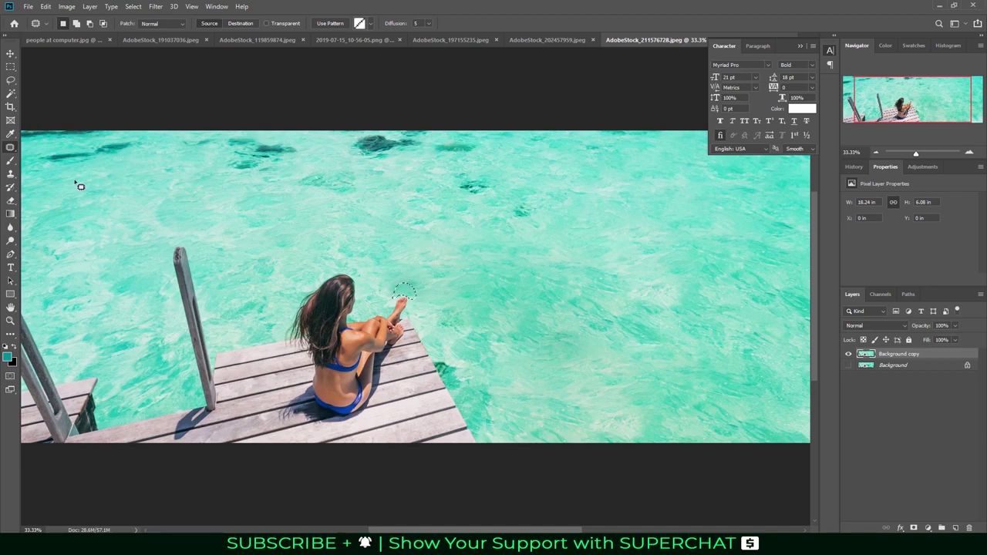
- Patch the dark water in the upper-left corner and the dark shapes along the top
{"action": "mouse_move", "coordinate": [79, 186]}
{"action": "left_mouse_down"}
{"action": "mouse_move", "coordinate": [37, 195]}
{"action": "mouse_move", "coordinate": [122, 181]}
{"action": "mouse_move", "coordinate": [132, 214]}
{"action": "left_mouse_up"}
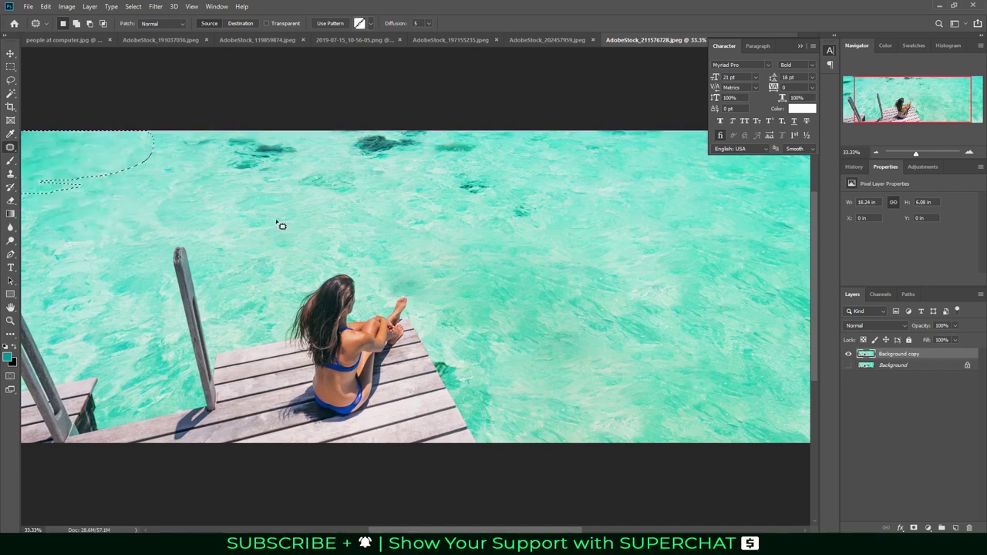
{"action": "mouse_move", "coordinate": [199, 176]}
{"action": "left_mouse_down"}
{"action": "mouse_move", "coordinate": [311, 129]}
{"action": "mouse_move", "coordinate": [177, 122]}
{"action": "mouse_move", "coordinate": [166, 150]}
{"action": "left_mouse_up"}
{"action": "left_click_drag", "start_coordinate": [263, 166], "coordinate": [266, 224]}
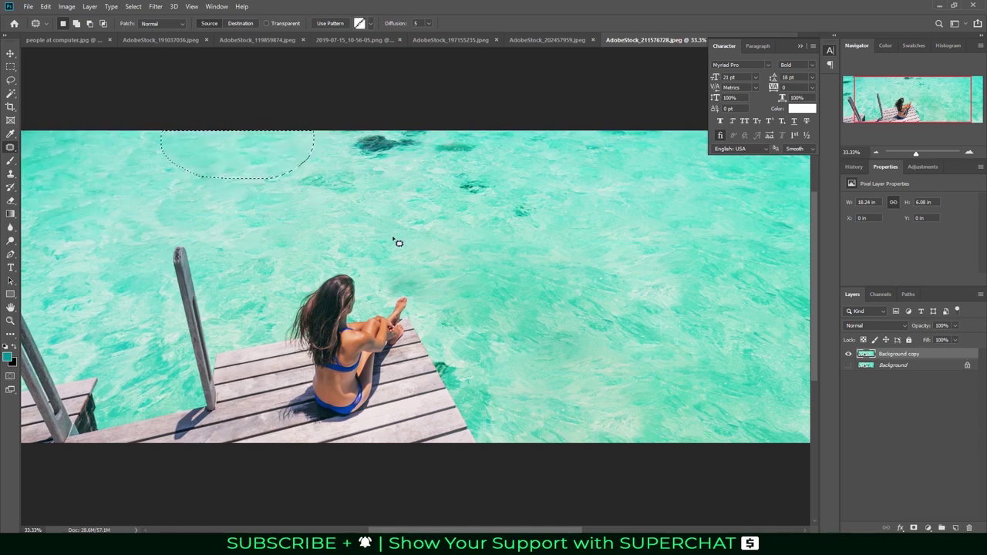
{"action": "mouse_move", "coordinate": [334, 157]}
{"action": "left_mouse_down"}
{"action": "mouse_move", "coordinate": [351, 159]}
{"action": "mouse_move", "coordinate": [366, 213]}
{"action": "mouse_move", "coordinate": [460, 183]}
{"action": "mouse_move", "coordinate": [605, 281]}
{"action": "mouse_move", "coordinate": [623, 308]}
{"action": "left_mouse_up"}
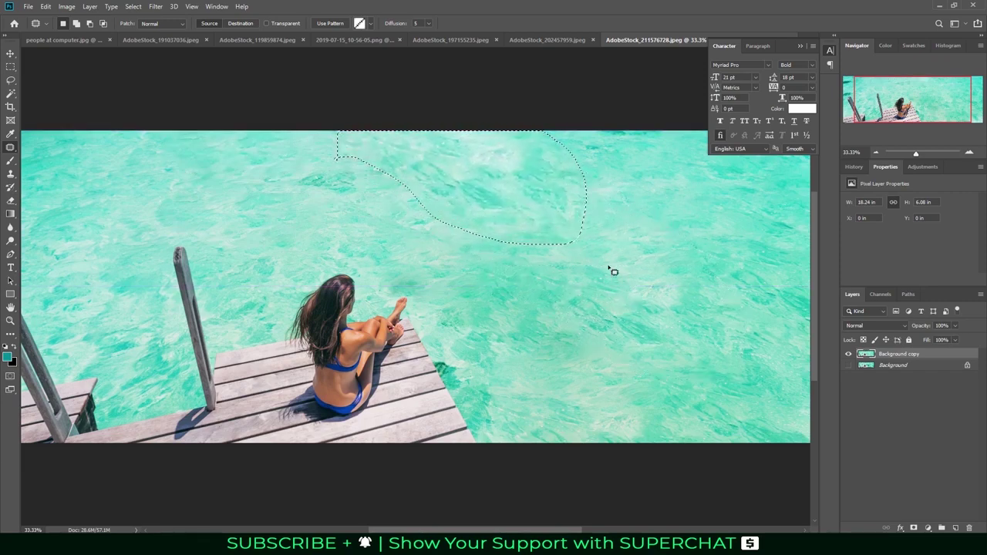
- Fit the whole image in view and cancel an unfinished outline at the left edge
{"action": "left_click", "coordinate": [875, 153]}
{"action": "mouse_move", "coordinate": [104, 273]}
{"action": "left_mouse_down"}
{"action": "mouse_move", "coordinate": [64, 308]}
{"action": "mouse_move", "coordinate": [79, 300]}
{"action": "mouse_move", "coordinate": [75, 273]}
{"action": "mouse_move", "coordinate": [116, 251]}
{"action": "mouse_move", "coordinate": [121, 168]}
{"action": "left_mouse_up"}
{"action": "key", "text": "Escape"}
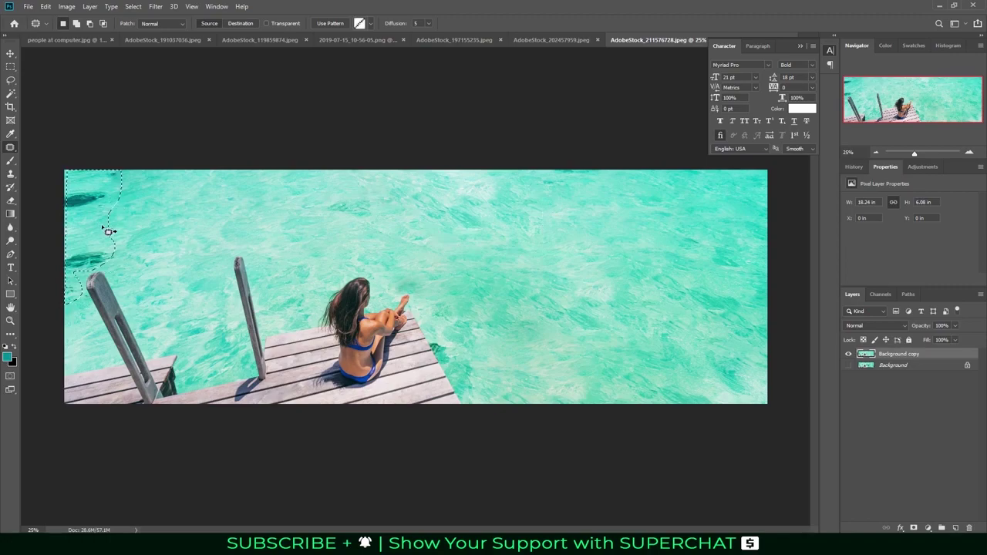